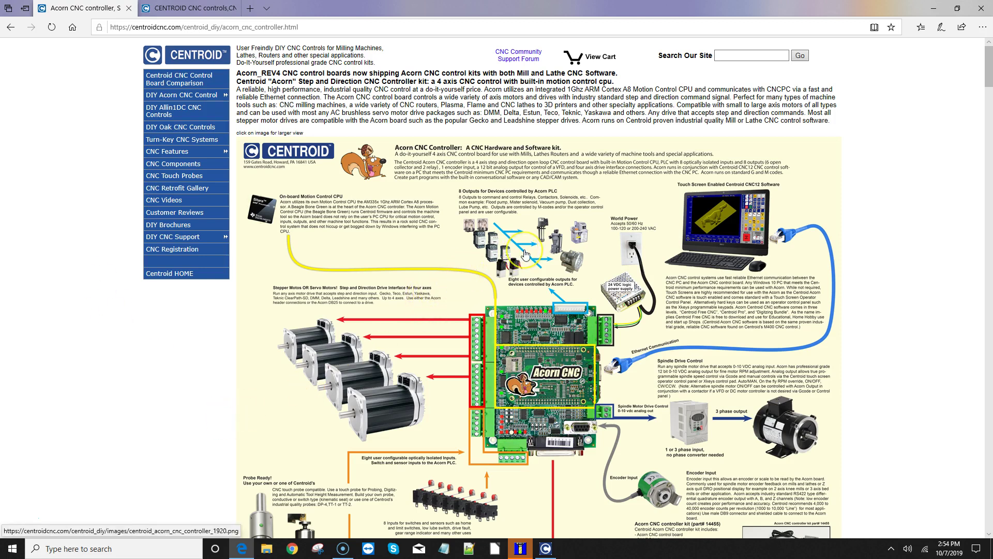
Step: Find the Centroid Mill CNC software license upgrades and add Acorn Mill "Pro" to the shopping cart
{"action": "scroll", "coordinate": [526, 253], "scroll_direction": "down", "scroll_amount": 15}
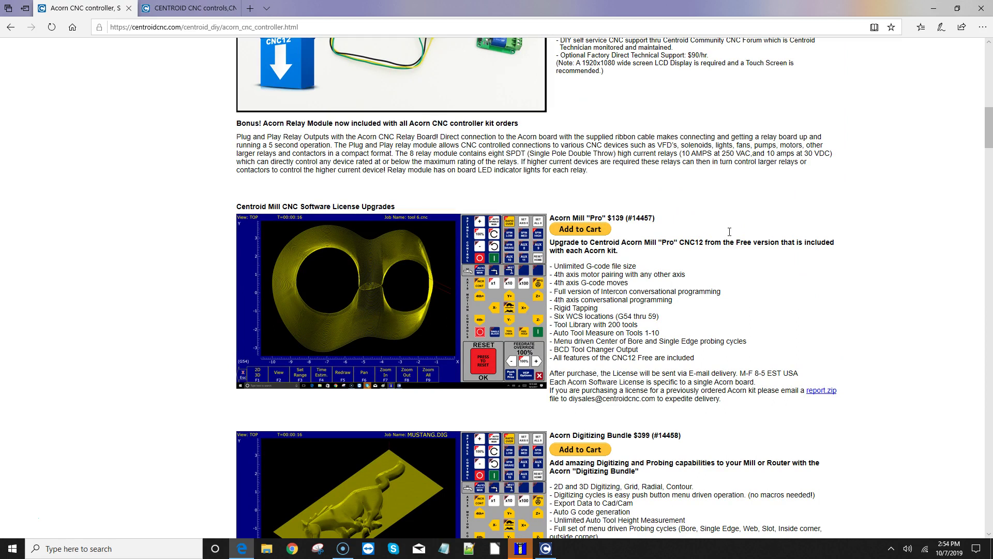
{"action": "scroll", "coordinate": [729, 231], "scroll_direction": "down", "scroll_amount": 3}
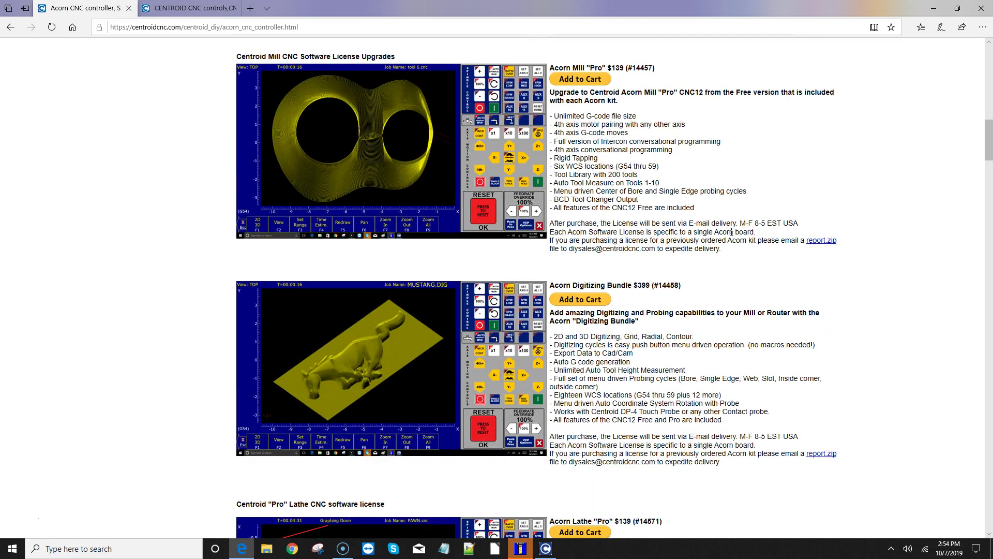
{"action": "scroll", "coordinate": [734, 231], "scroll_direction": "down", "scroll_amount": 5}
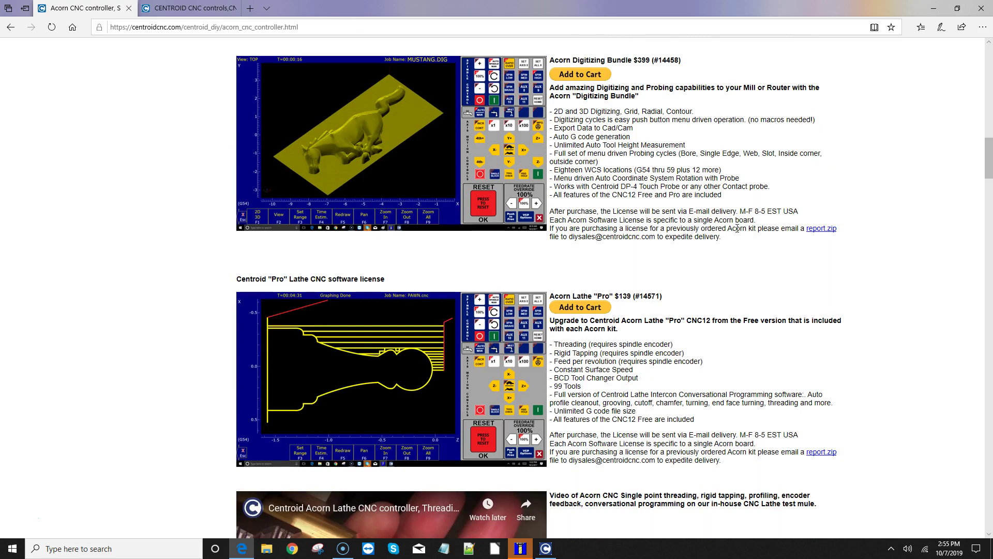
{"action": "scroll", "coordinate": [737, 228], "scroll_direction": "up", "scroll_amount": 10}
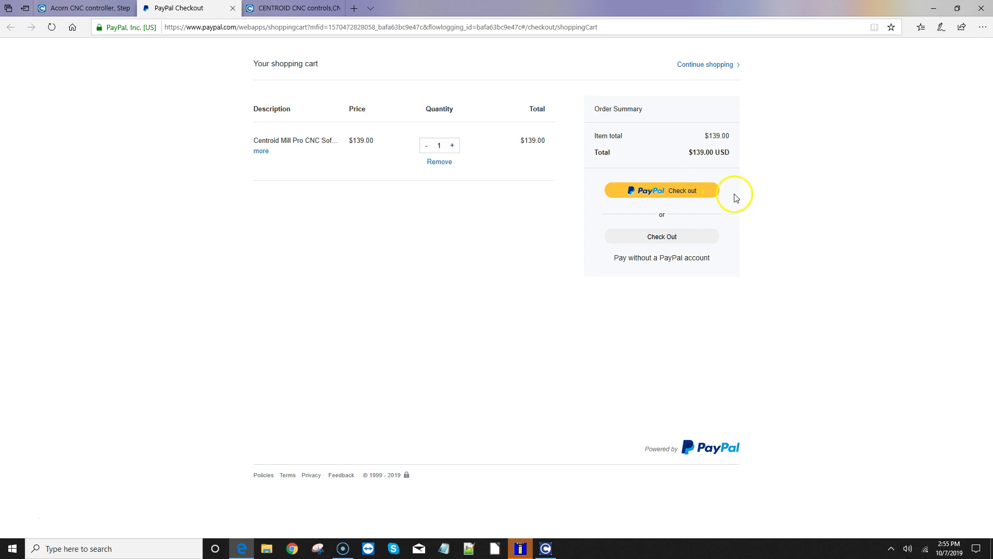
Step: Review the purchase confirmation page's instructions on forwarding the PayPal receipt with a REPORT.ZIP file
{"action": "left_click", "coordinate": [270, 10]}
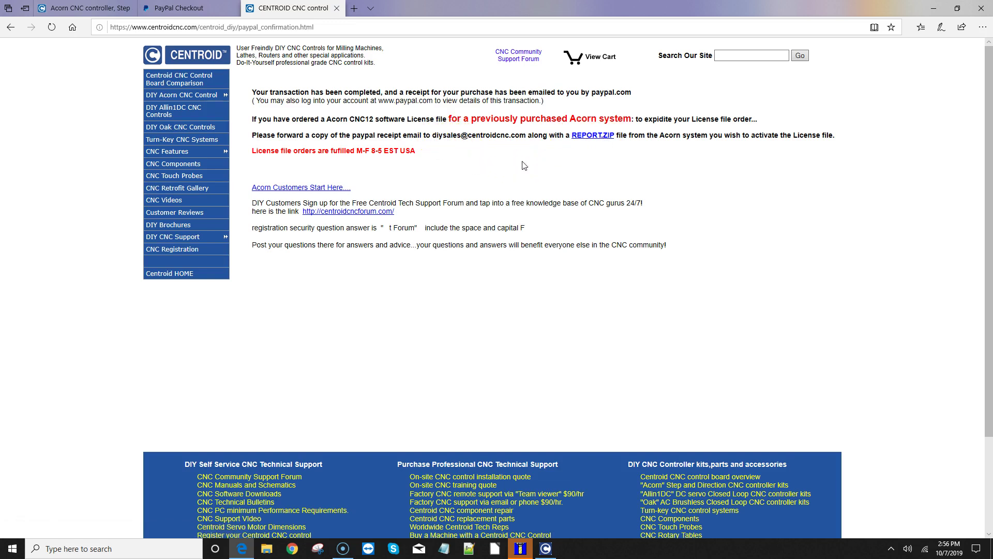
{"action": "left_click", "coordinate": [587, 139]}
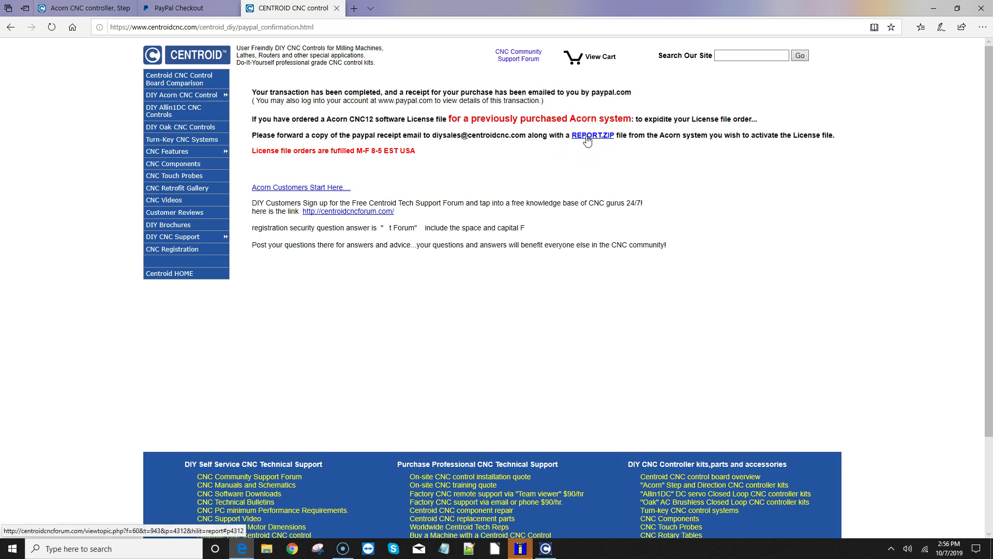
{"action": "left_click", "coordinate": [188, 11]}
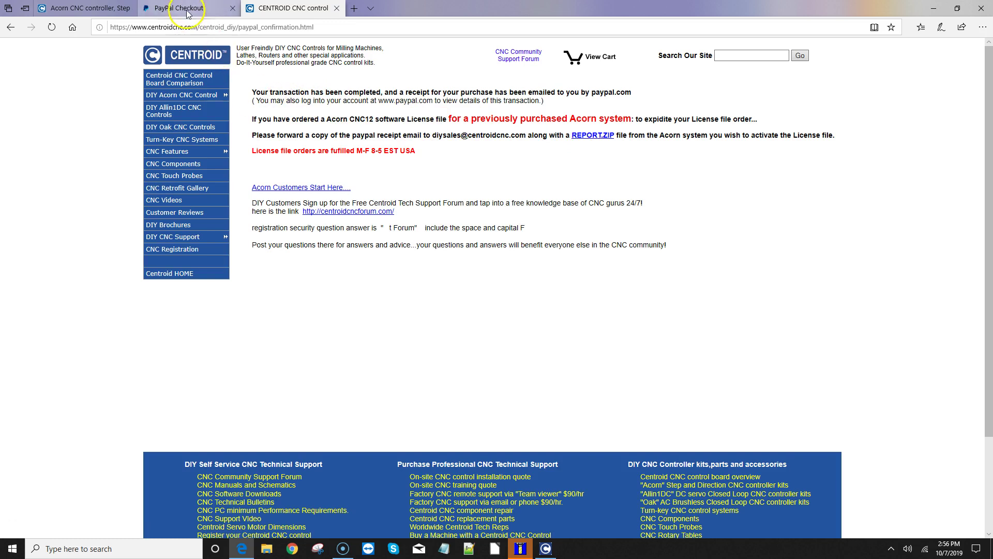
{"action": "left_click", "coordinate": [272, 9]}
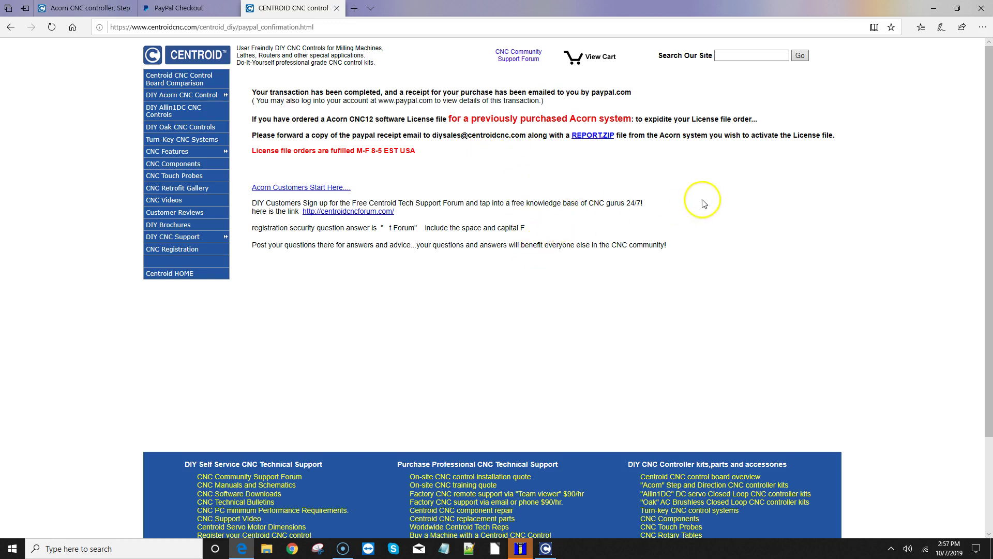
Step: Switch to the CNC12 mill software and create a system report saved to the Desktop
{"action": "left_click", "coordinate": [520, 549]}
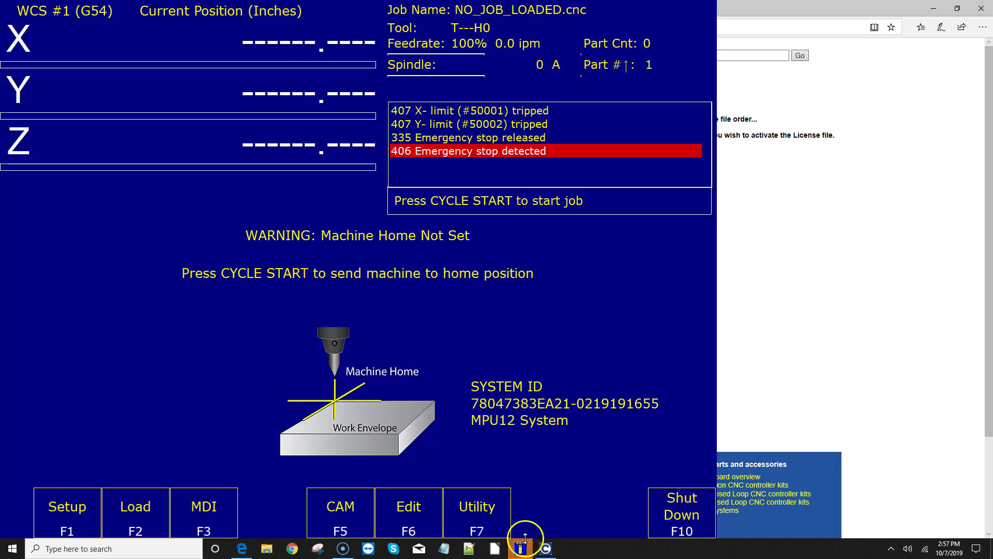
{"action": "left_click", "coordinate": [934, 15]}
{"action": "left_click", "coordinate": [934, 9]}
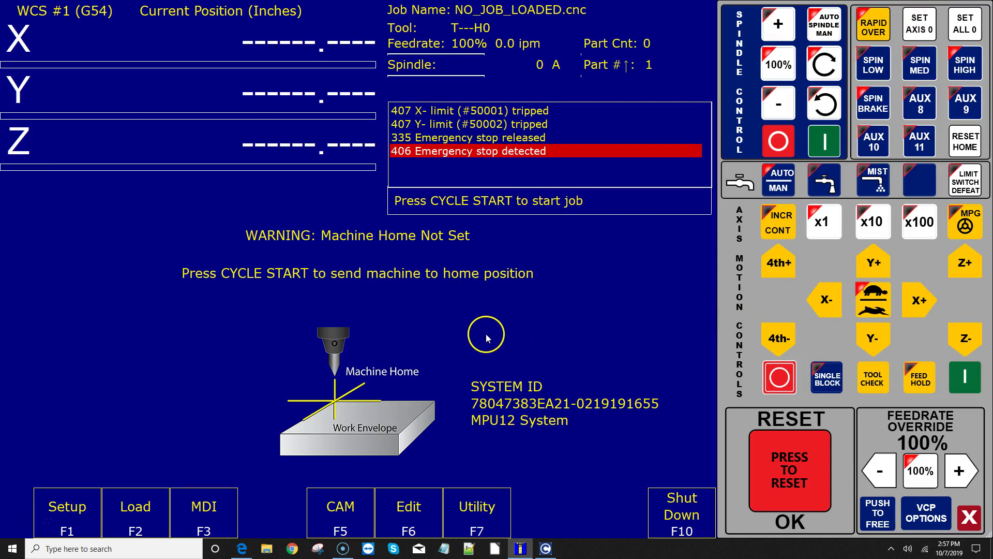
{"action": "left_click", "coordinate": [478, 510]}
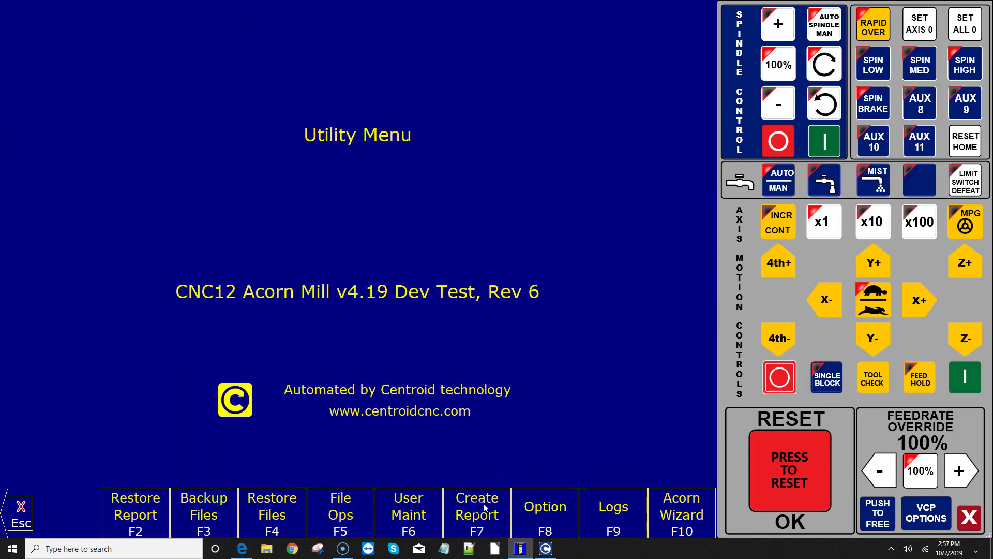
{"action": "left_click", "coordinate": [478, 508]}
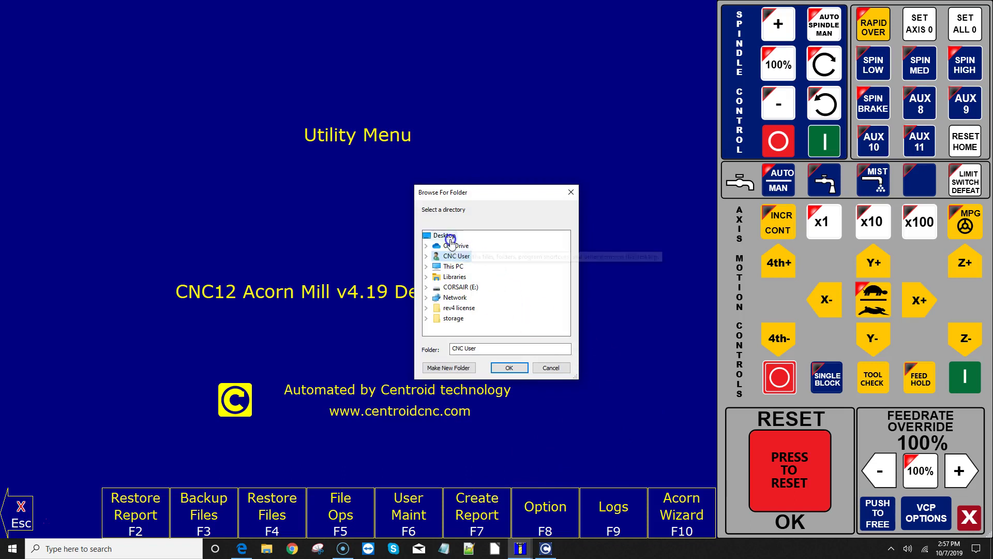
{"action": "left_click", "coordinate": [509, 367]}
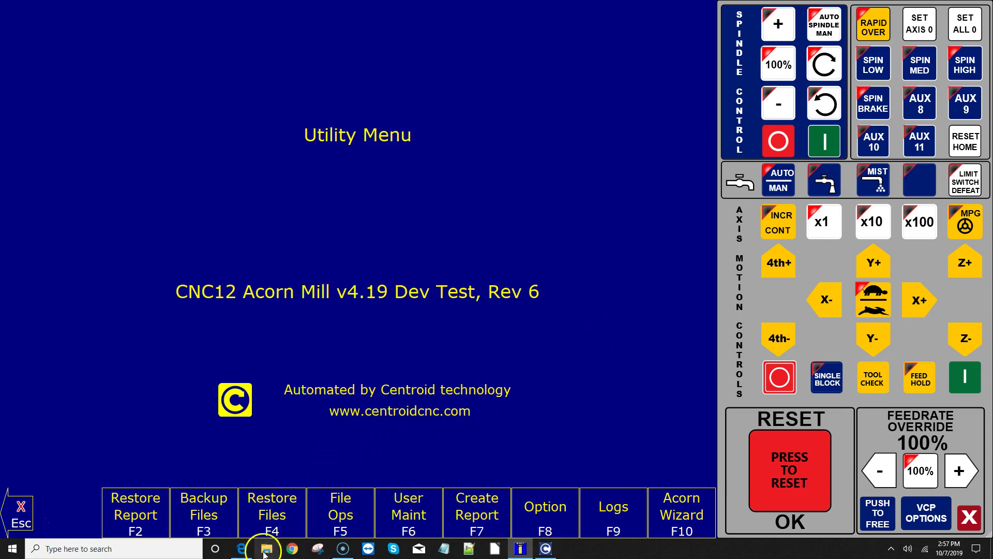
Step: Open File Explorer and locate the newly created report zip file on the Desktop
{"action": "key", "text": "super+e"}
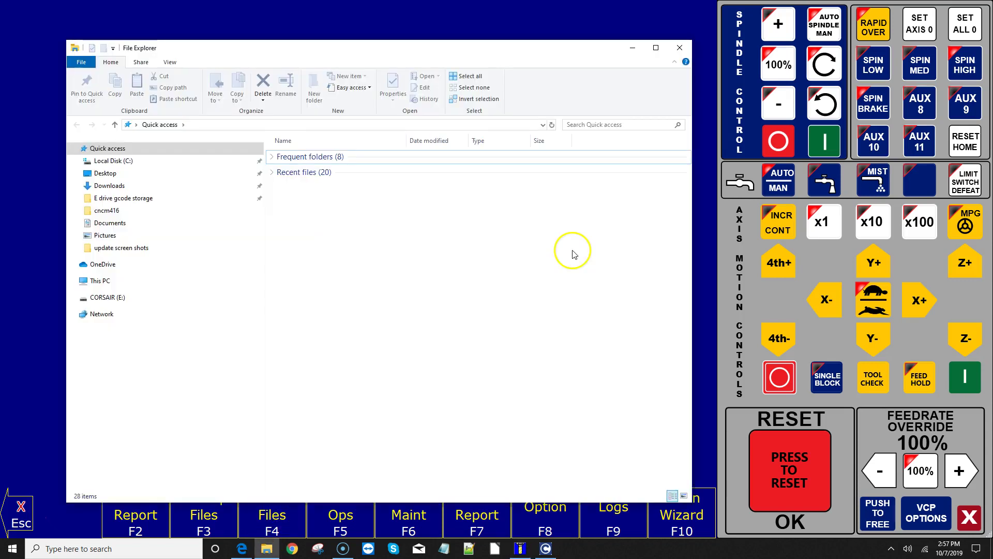
{"action": "left_click", "coordinate": [115, 173]}
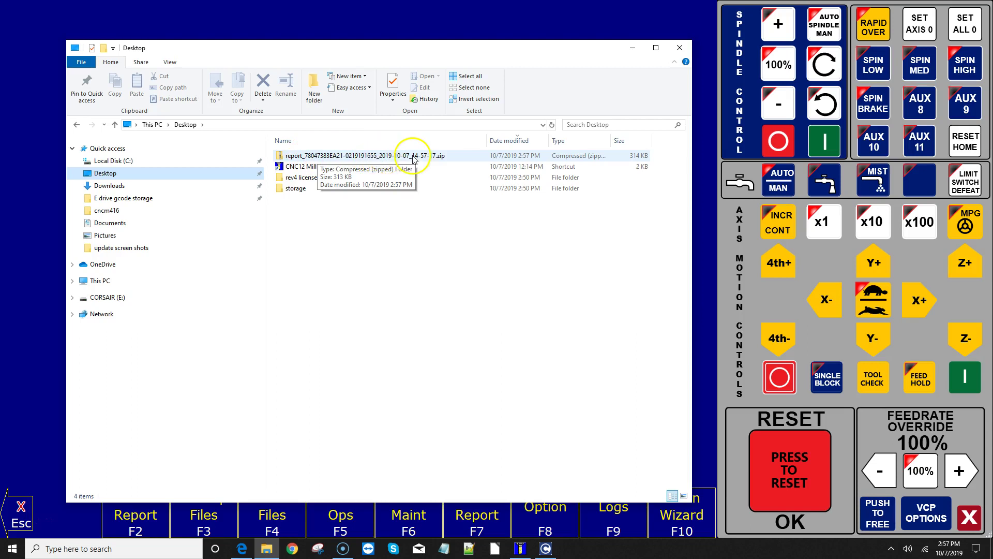
{"action": "left_click", "coordinate": [406, 156]}
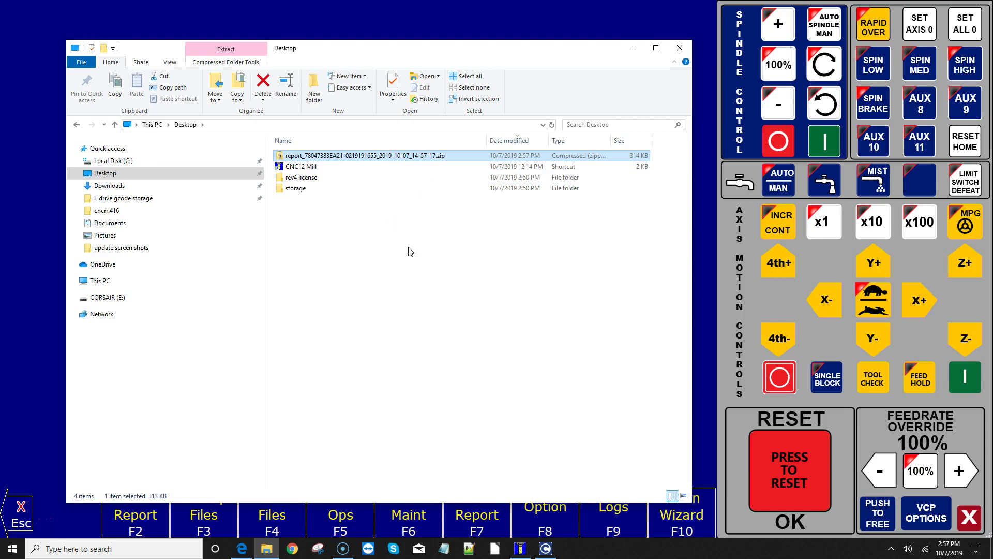
{"action": "left_click", "coordinate": [415, 249]}
Step: Open the "rev4 license" folder on the Desktop and identify the pro-mill license .dat file
{"action": "double_click", "coordinate": [305, 178]}
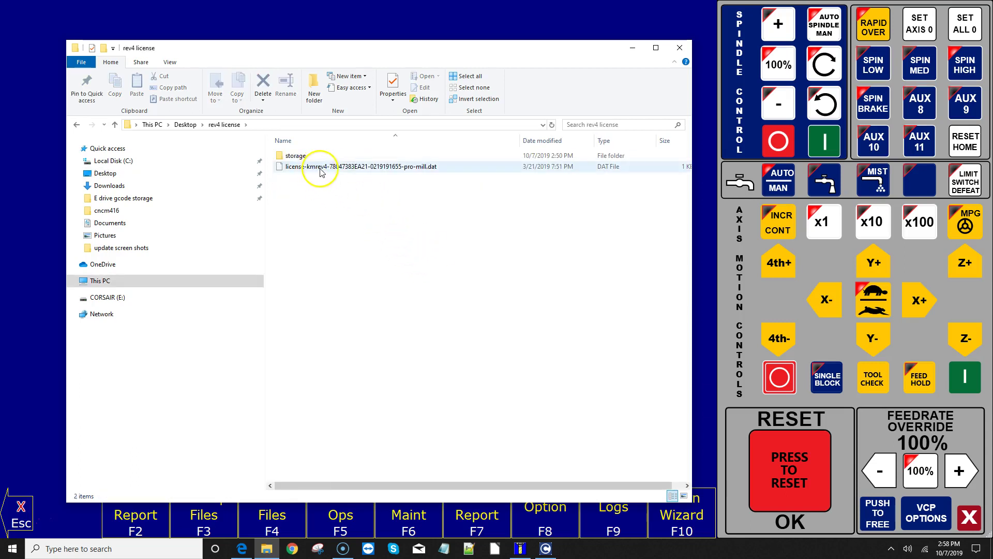
{"action": "left_click", "coordinate": [320, 169]}
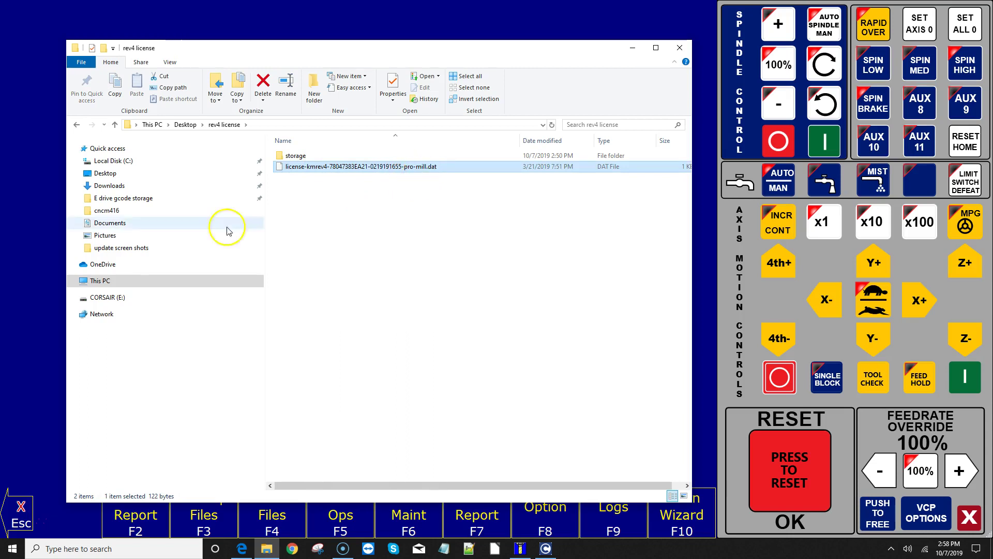
{"action": "left_click", "coordinate": [41, 298]}
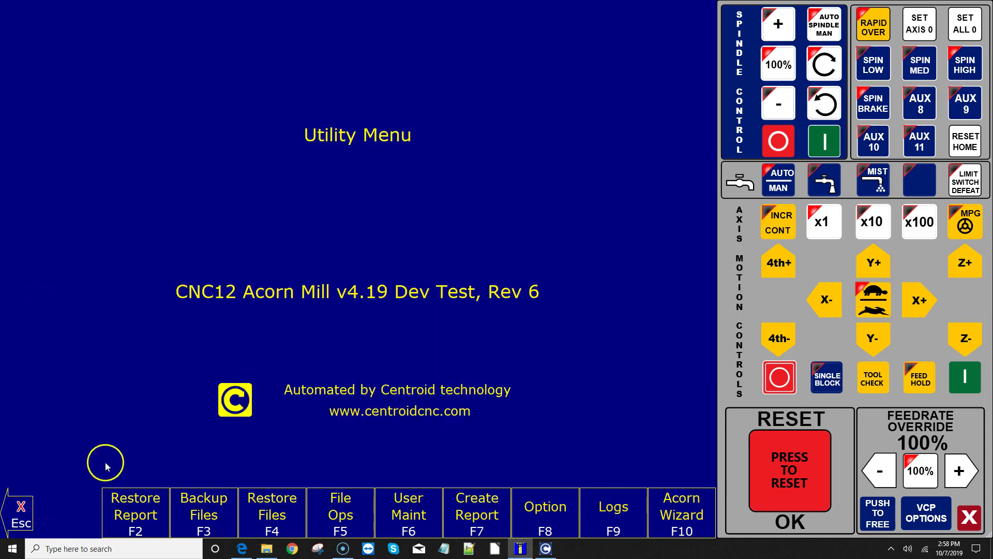
Step: Import the pro-mill license .dat file from the Desktop's "rev4 license" folder into CNC12
{"action": "key", "text": "Escape"}
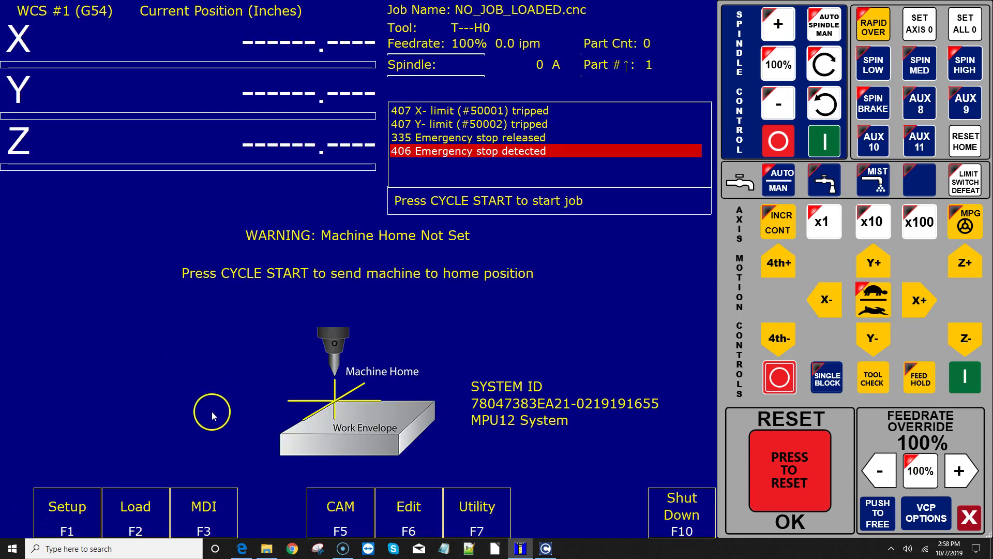
{"action": "left_click", "coordinate": [484, 516]}
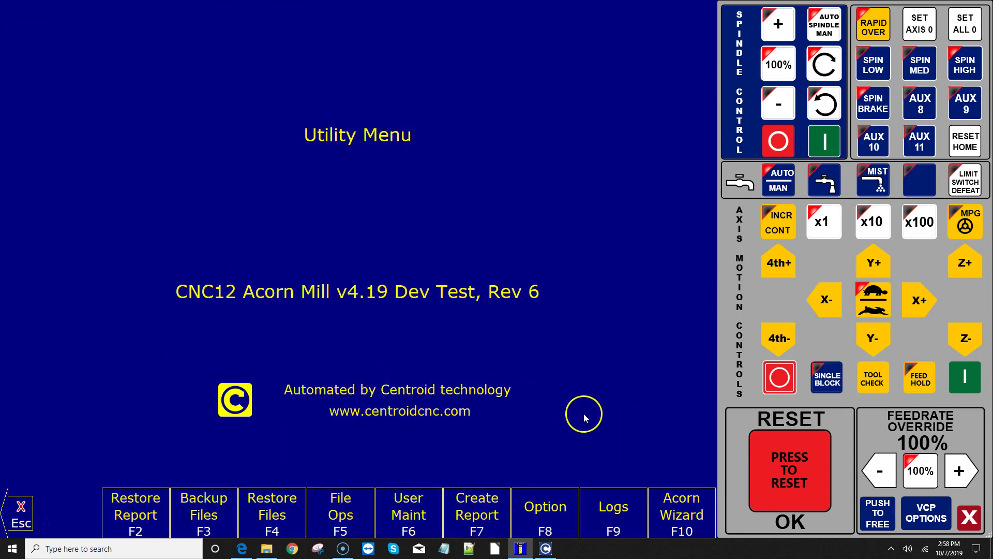
{"action": "left_click", "coordinate": [539, 506]}
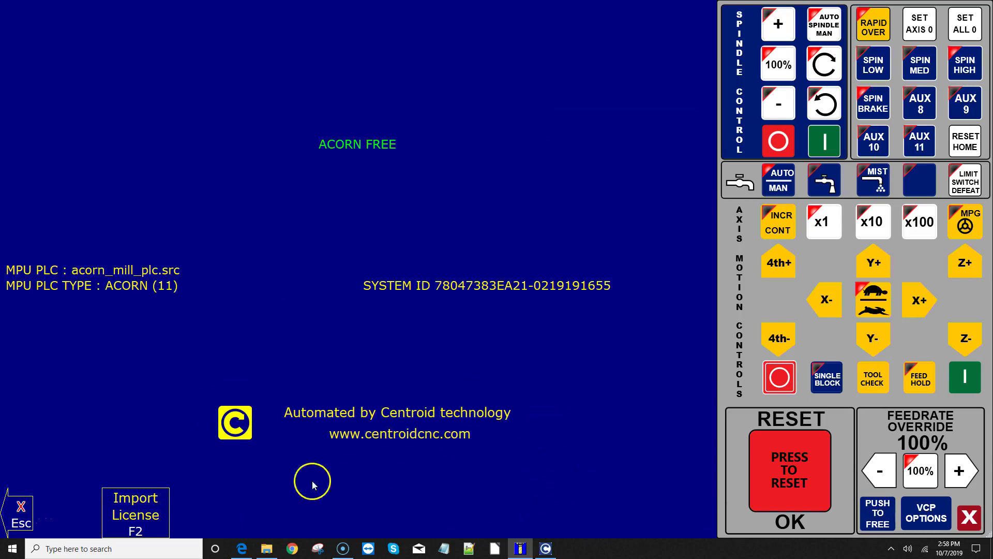
{"action": "left_click", "coordinate": [151, 510]}
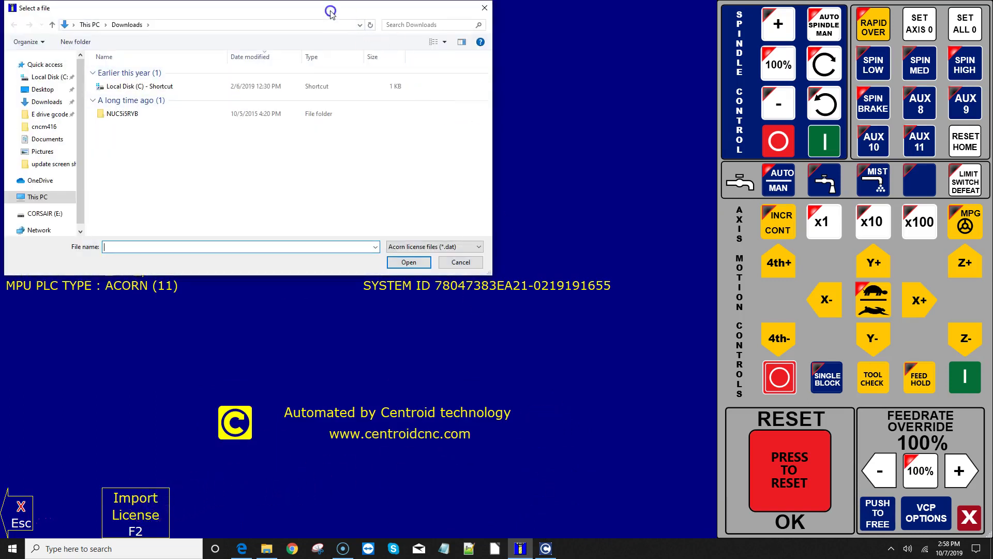
{"action": "left_click_drag", "start_coordinate": [337, 33], "coordinate": [426, 216]}
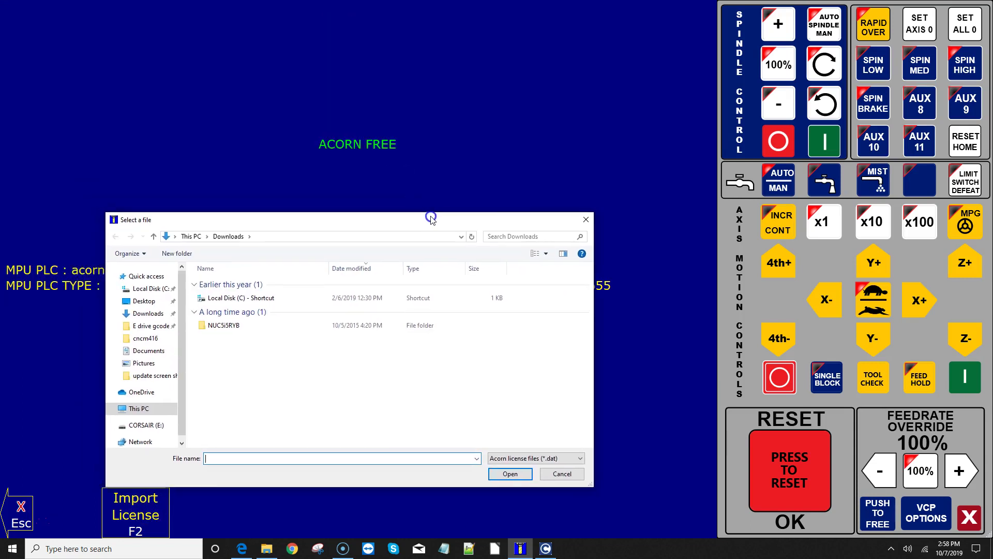
{"action": "left_click_drag", "start_coordinate": [428, 217], "coordinate": [439, 120]}
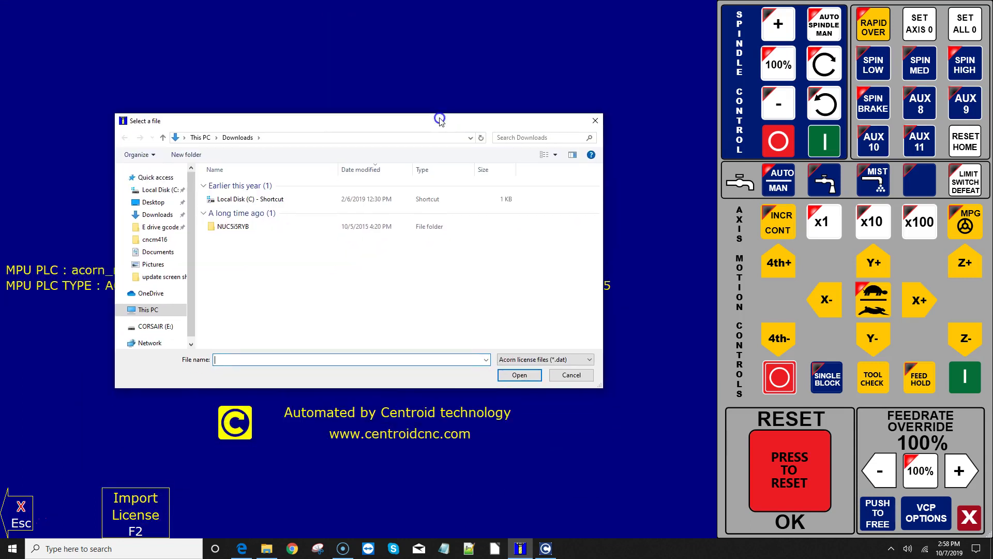
{"action": "left_click", "coordinate": [153, 202]}
{"action": "double_click", "coordinate": [239, 185]}
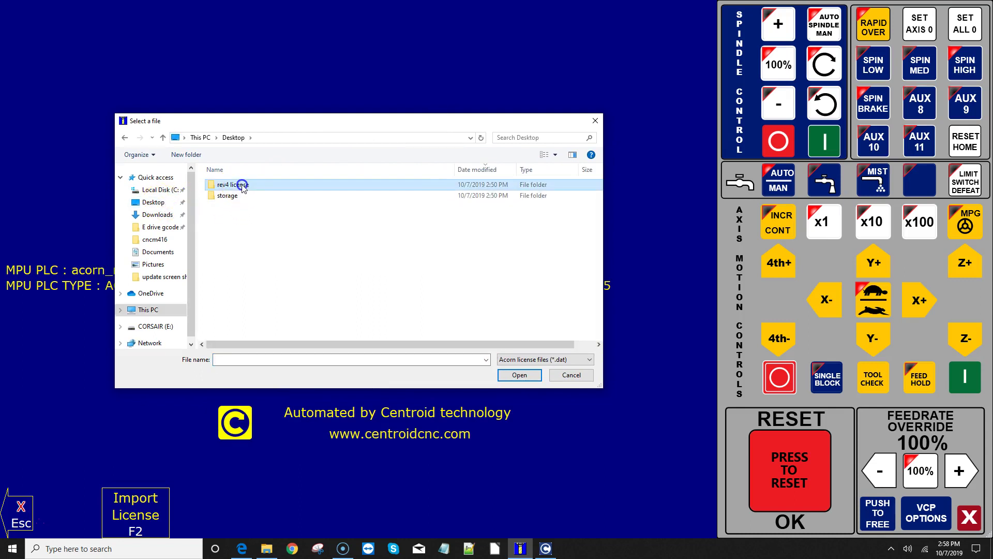
{"action": "left_click", "coordinate": [320, 197]}
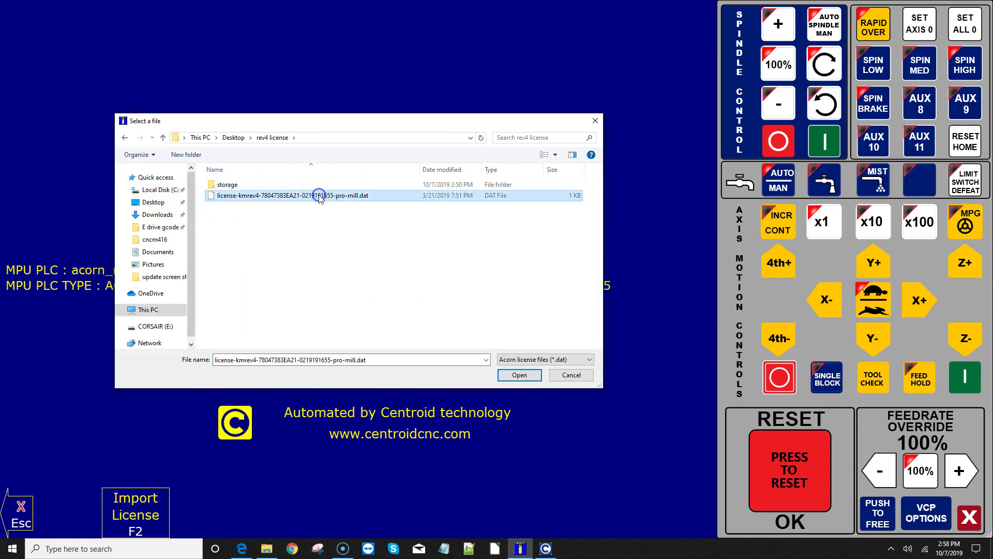
{"action": "left_click", "coordinate": [509, 374]}
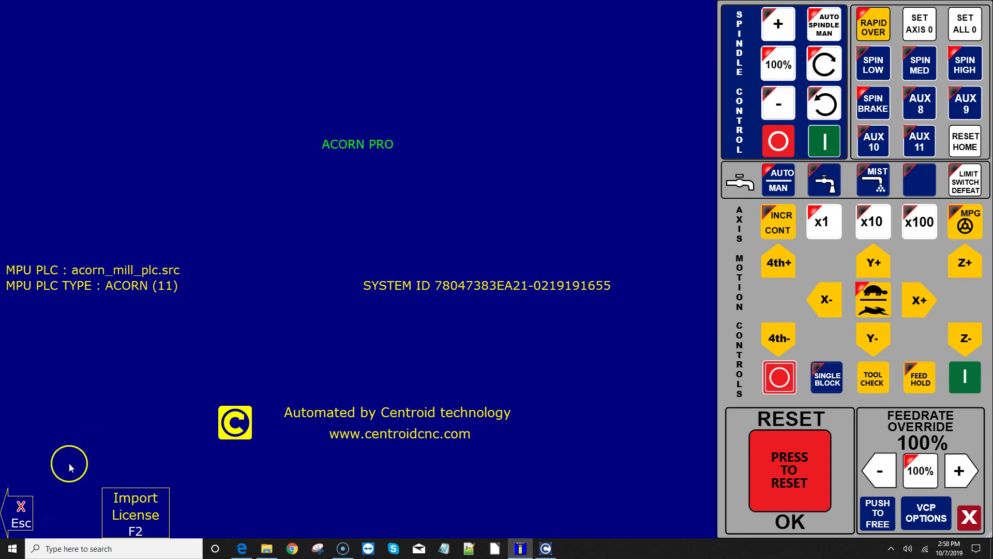
Step: Check the active Acorn license level on the Setup screen and return to the main screen
{"action": "left_click", "coordinate": [32, 496]}
{"action": "left_click", "coordinate": [32, 496]}
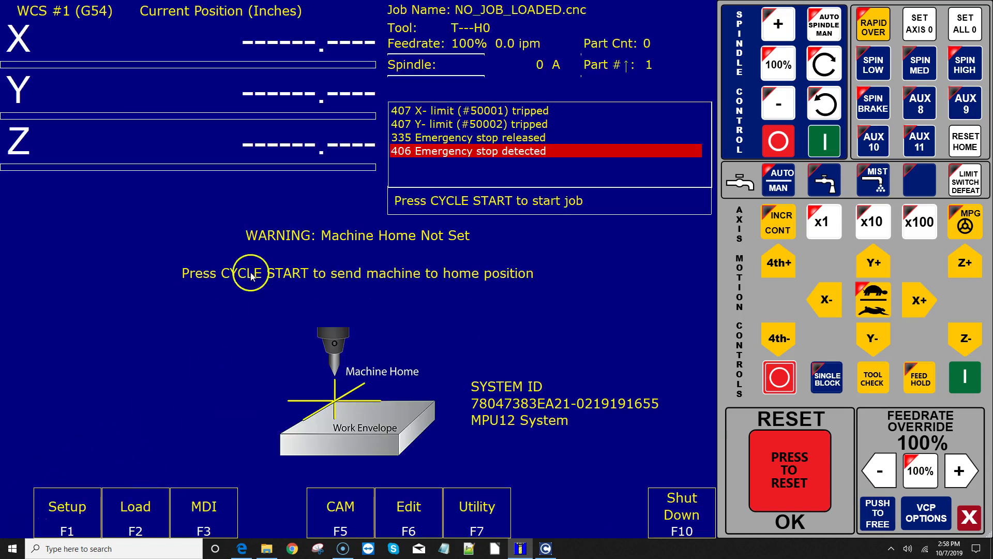
{"action": "left_click", "coordinate": [85, 489]}
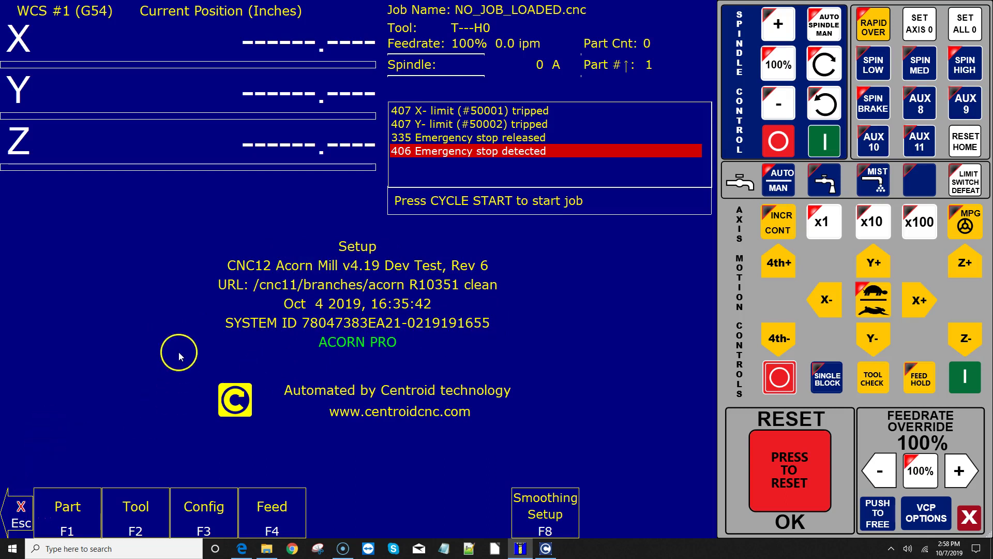
{"action": "left_click", "coordinate": [25, 506]}
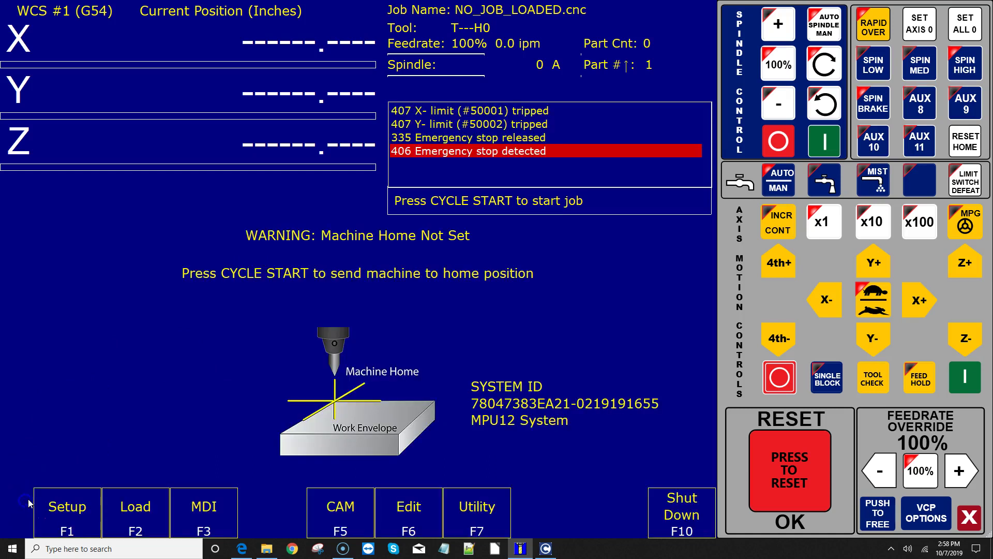
Step: Create a fresh system report on the Desktop as a backup of the newly licensed control
{"action": "left_click", "coordinate": [479, 511]}
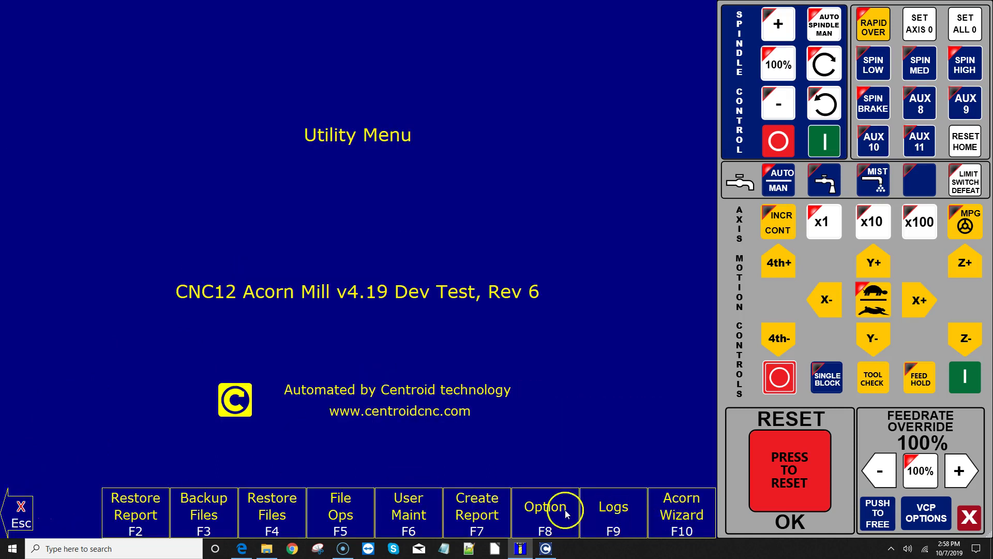
{"action": "left_click", "coordinate": [493, 516]}
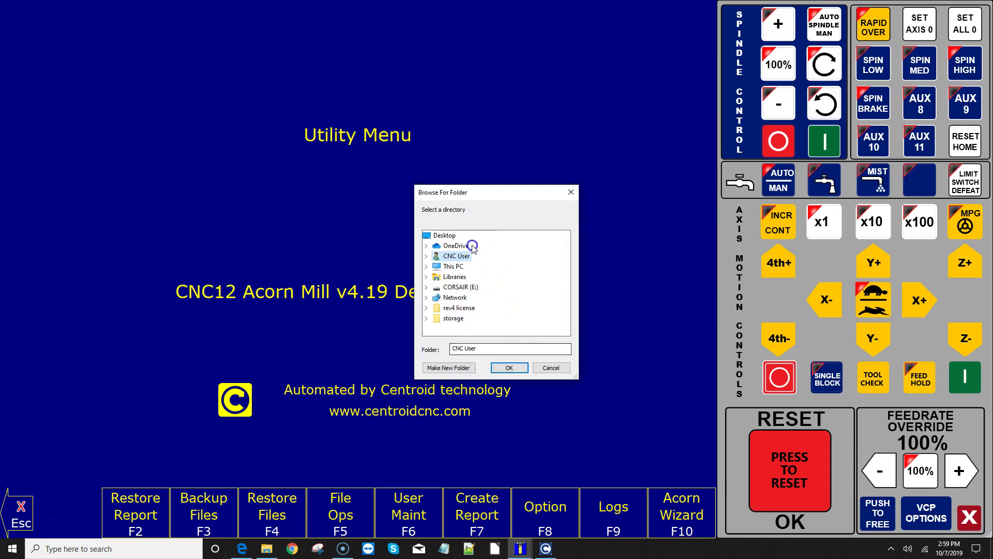
{"action": "left_click", "coordinate": [453, 237]}
{"action": "left_click", "coordinate": [510, 367]}
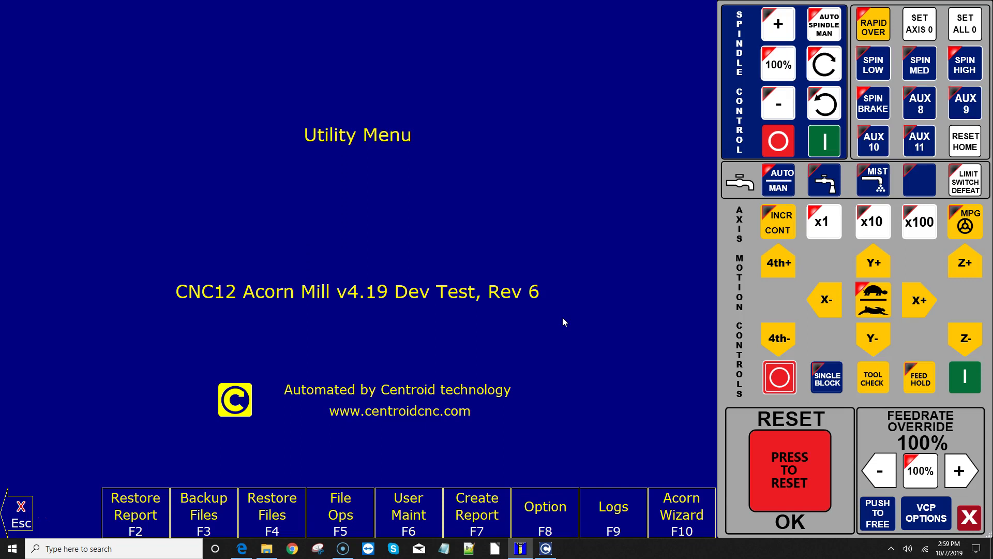
{"action": "left_click", "coordinate": [135, 512]}
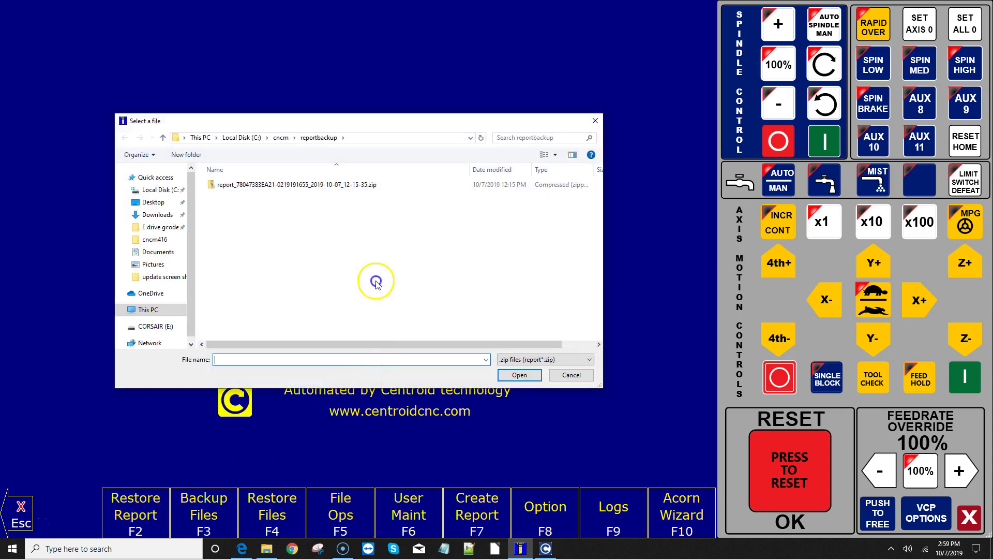
{"action": "left_click", "coordinate": [317, 184]}
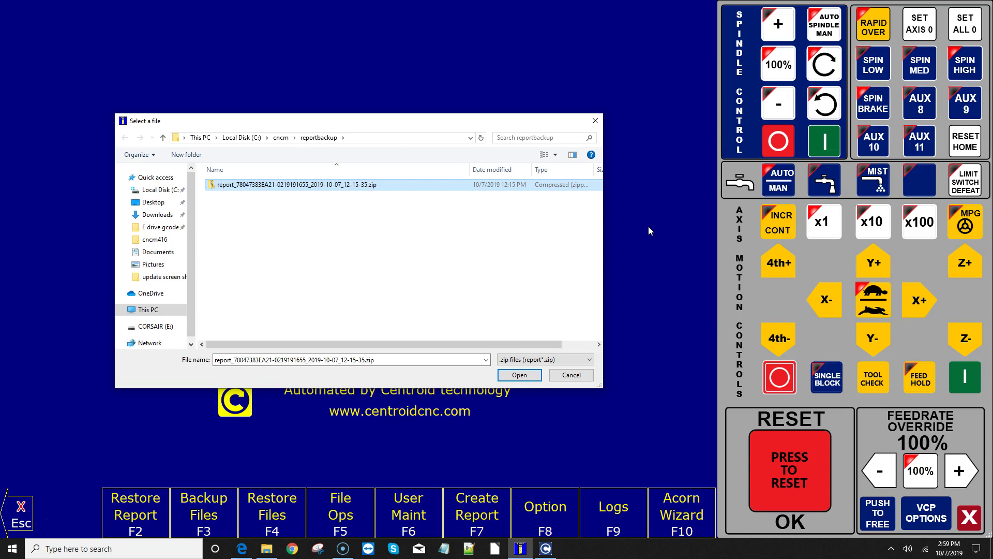
{"action": "left_click", "coordinate": [596, 121]}
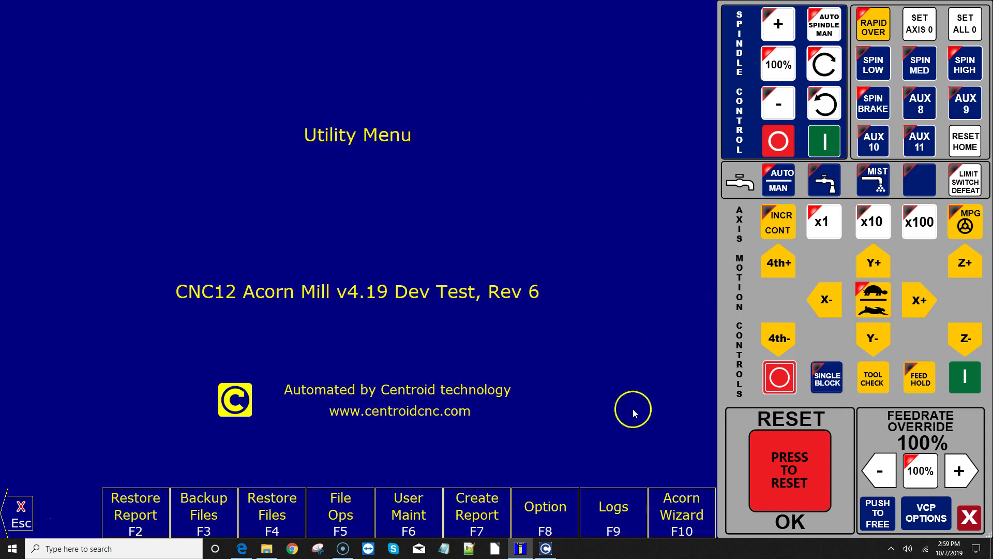
Step: Start creating another system report, opening the choice of its destination folder
{"action": "left_click", "coordinate": [485, 517]}
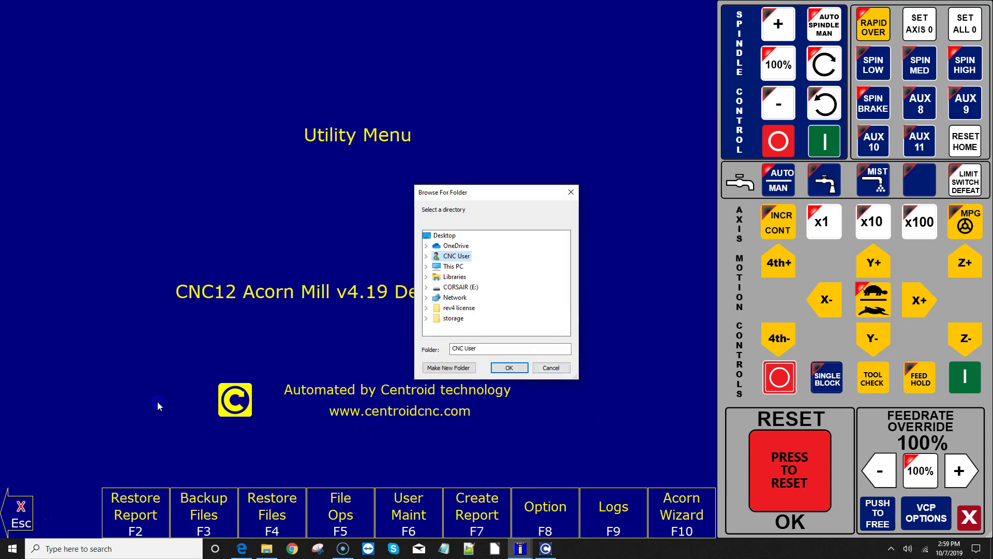
{"action": "left_click", "coordinate": [124, 377]}
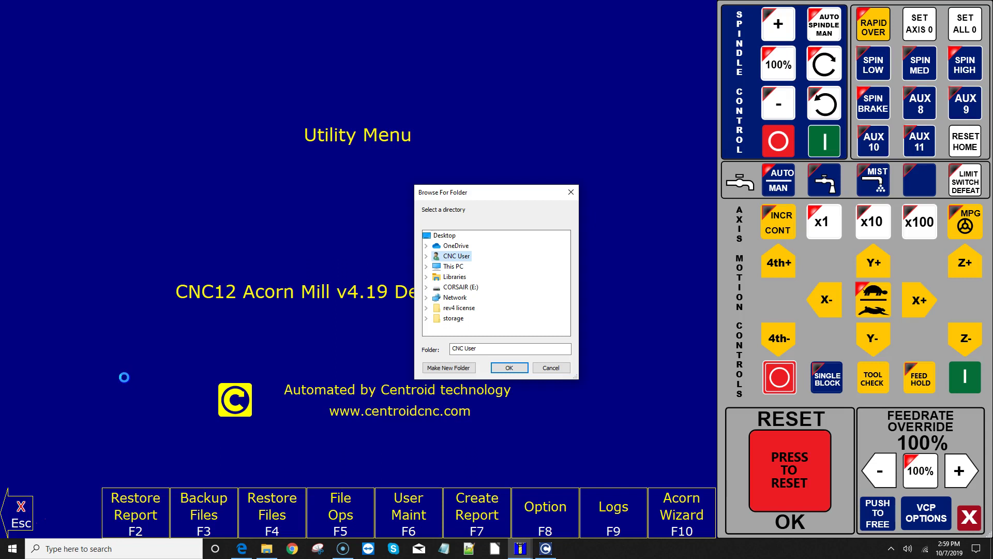